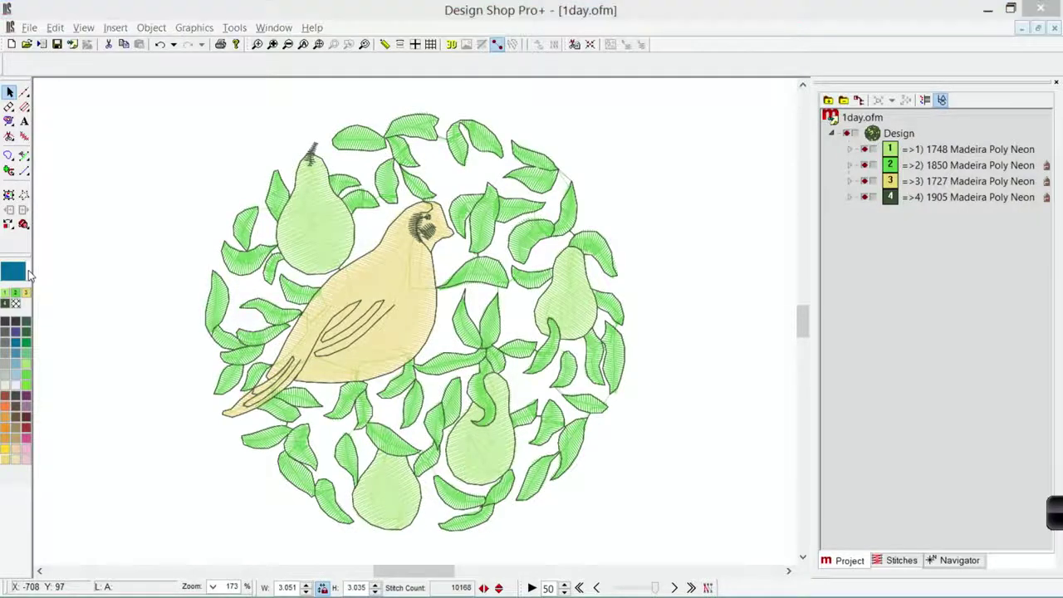
Switch the Color dialog to System RGB and apply a maroon background of Red 108, Green 0, Blue 35.
click(27, 272)
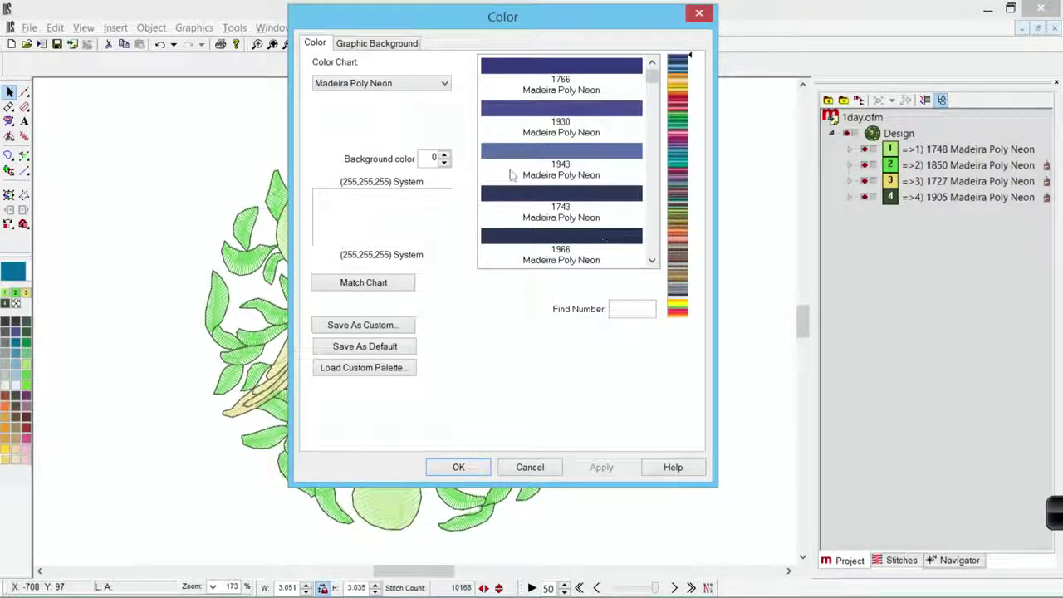
click(445, 84)
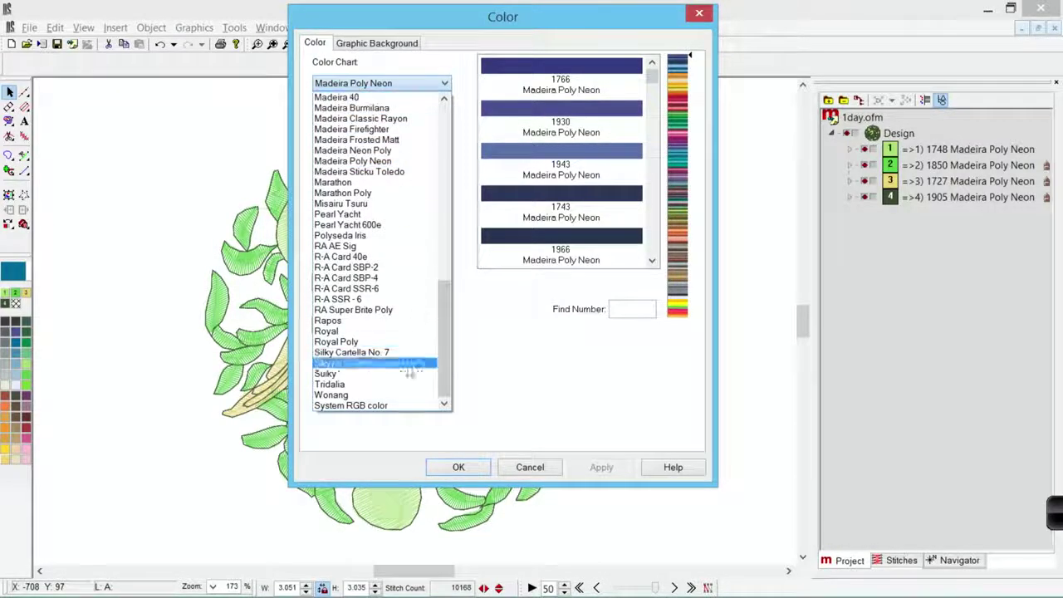
click(378, 407)
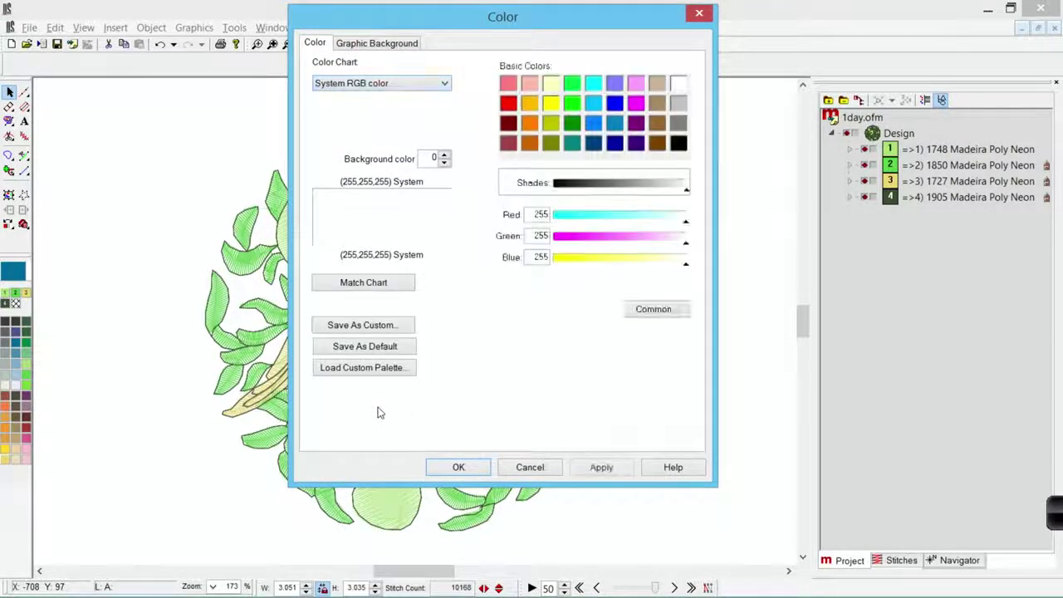
click(592, 143)
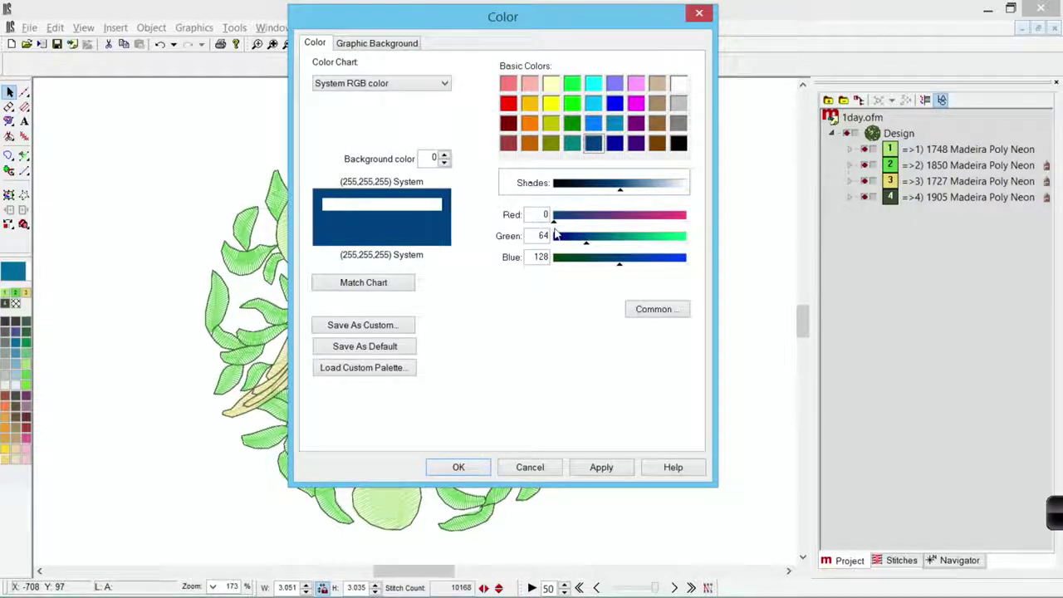
drag(570, 222, 595, 224)
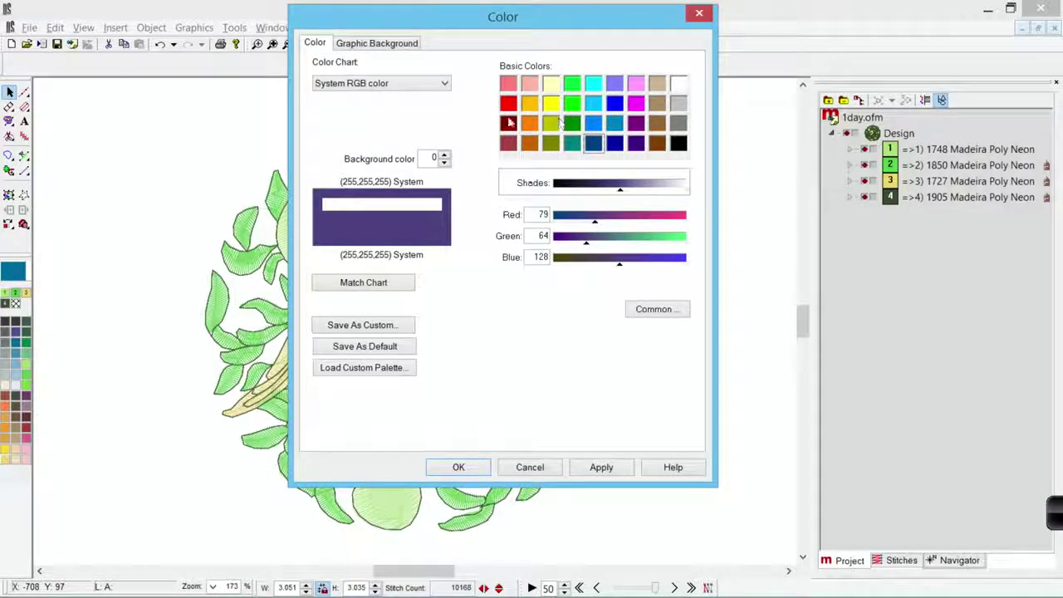
click(508, 123)
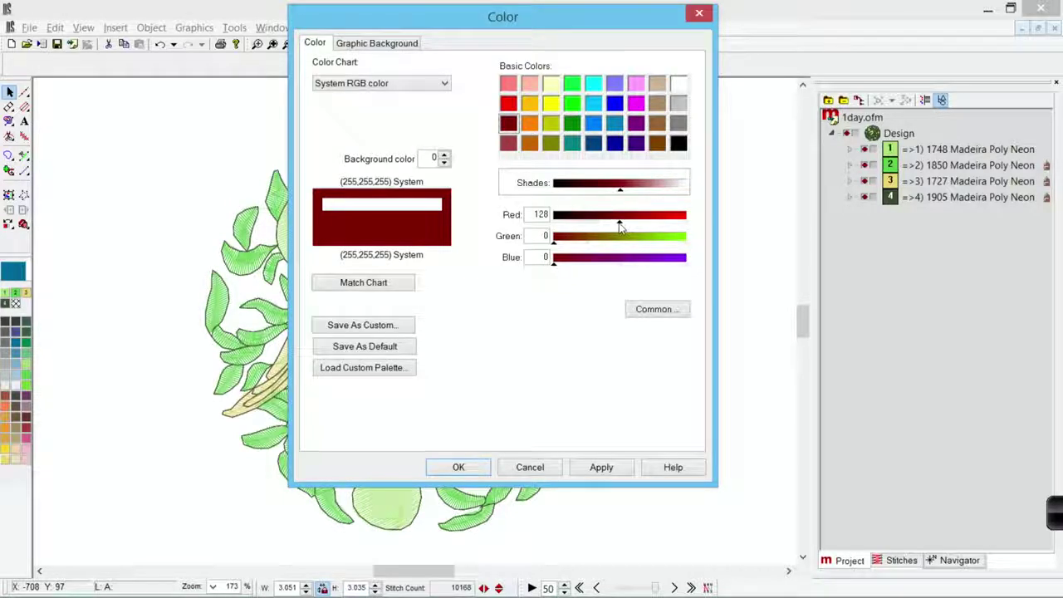
drag(618, 223, 612, 222)
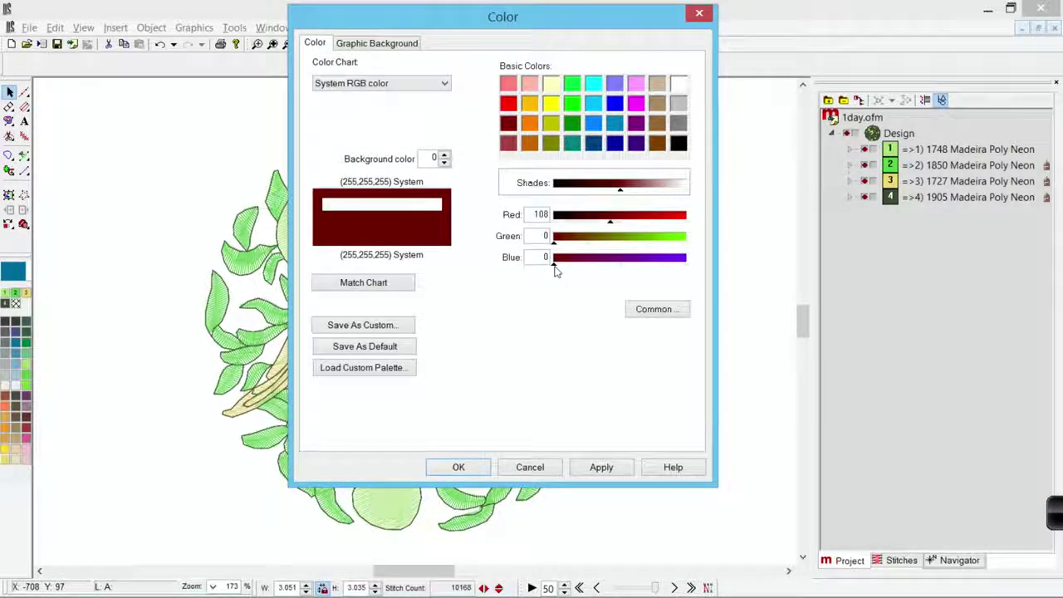
drag(558, 271, 573, 272)
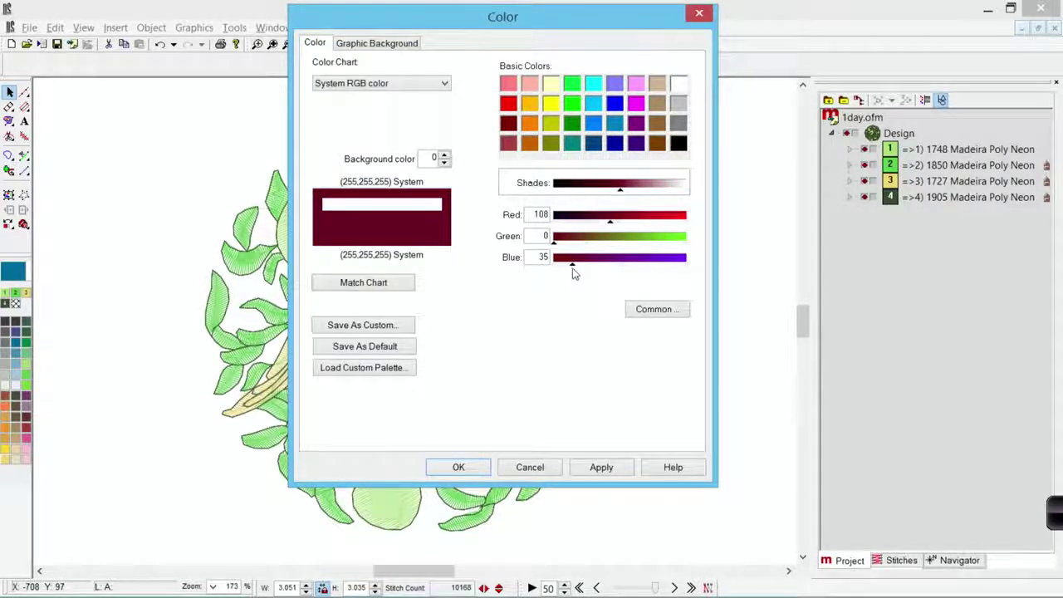
click(605, 467)
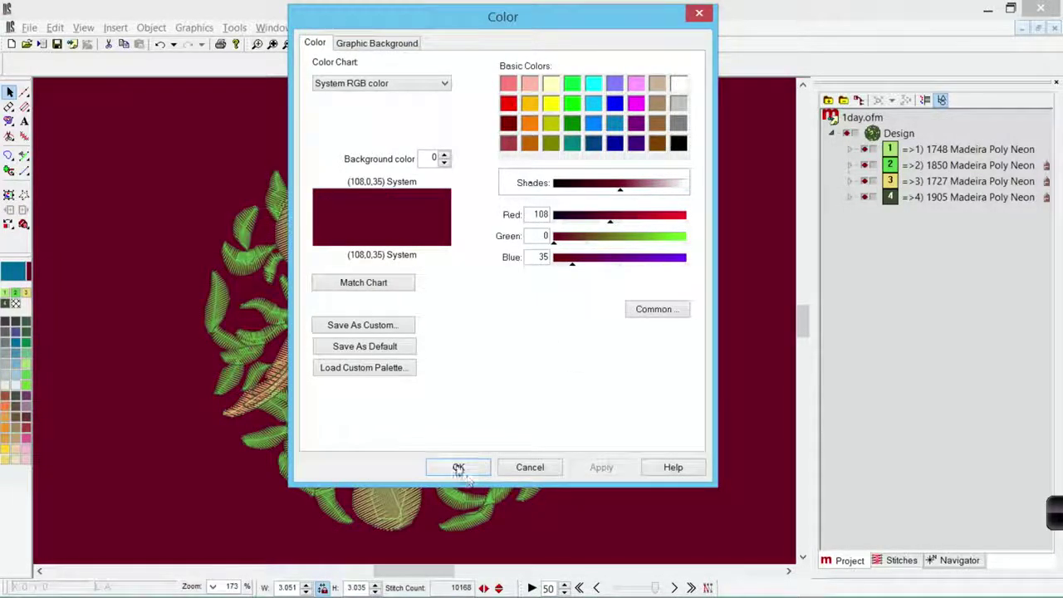
click(458, 468)
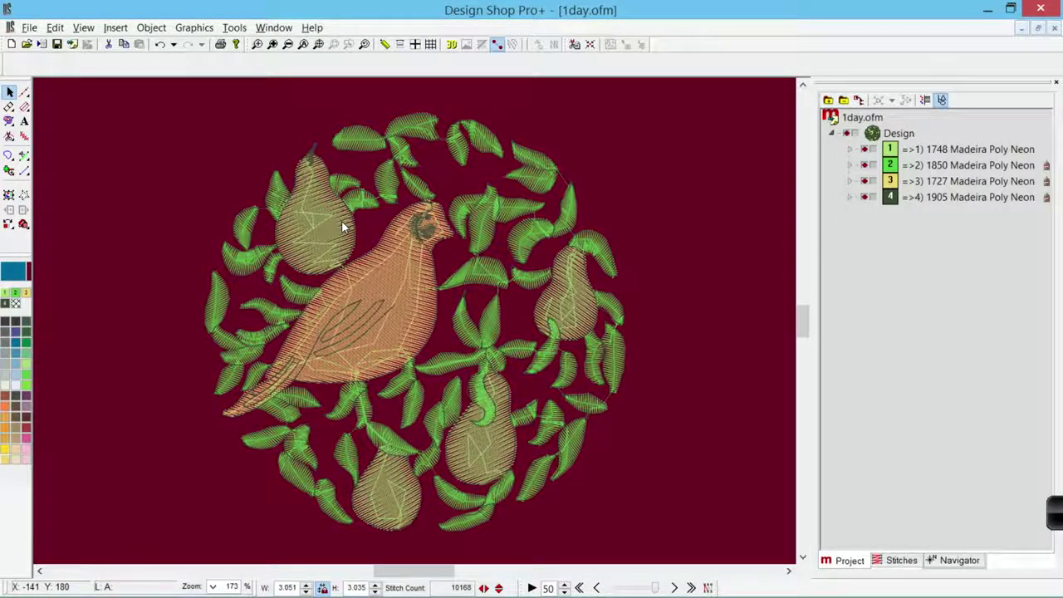
Turn on the 3D view so the quail and pears appear as realistic stitching.
click(450, 44)
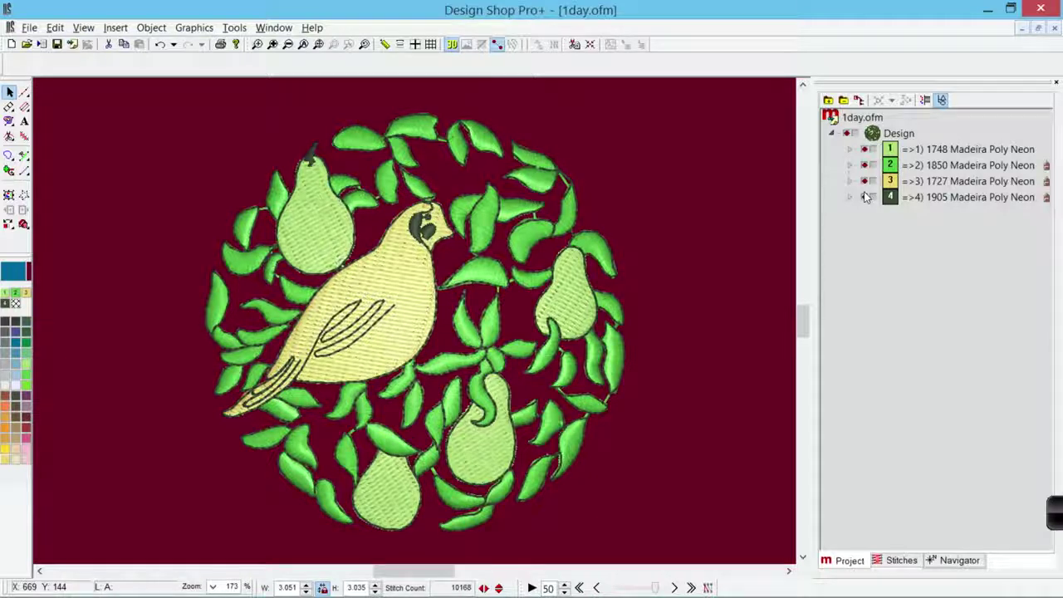
click(848, 134)
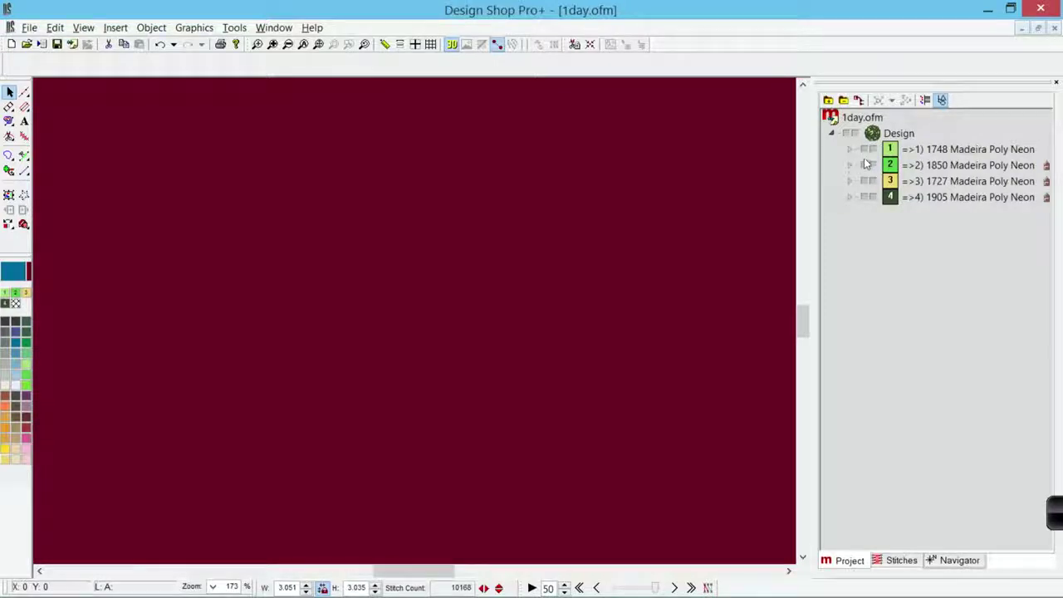
click(864, 151)
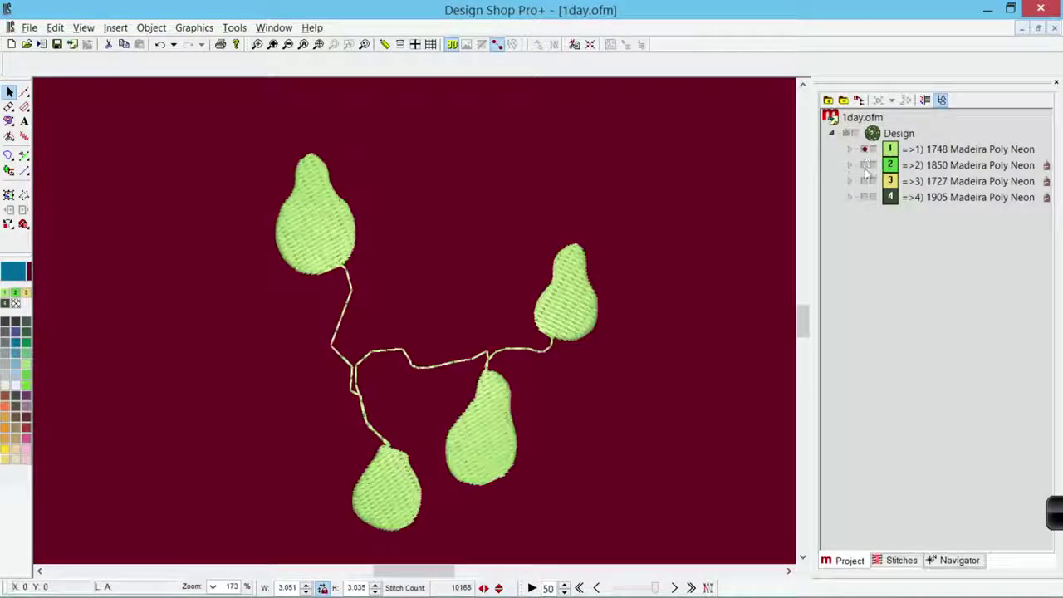
click(864, 165)
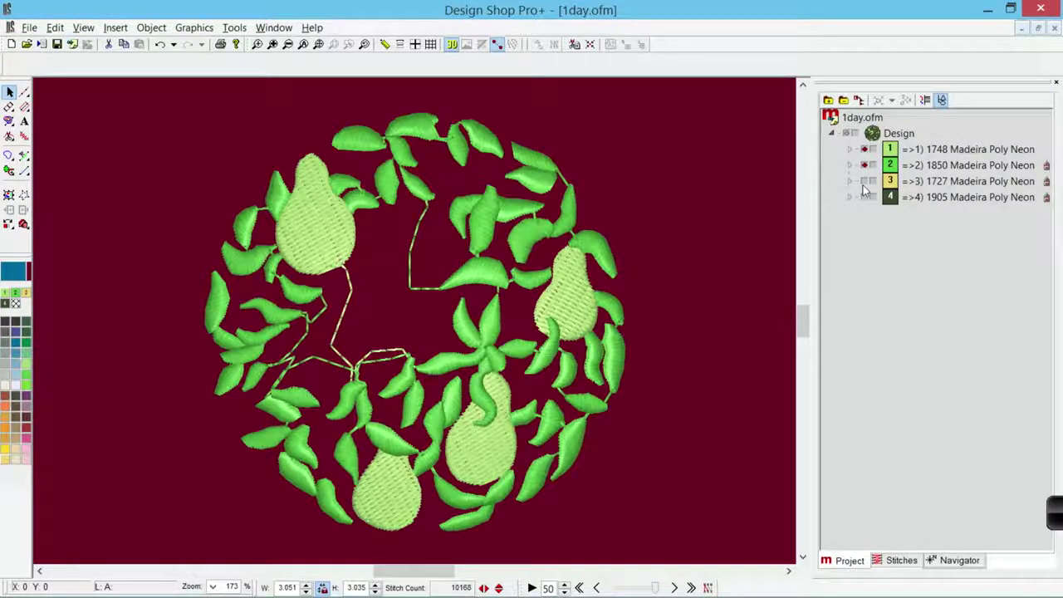
click(864, 182)
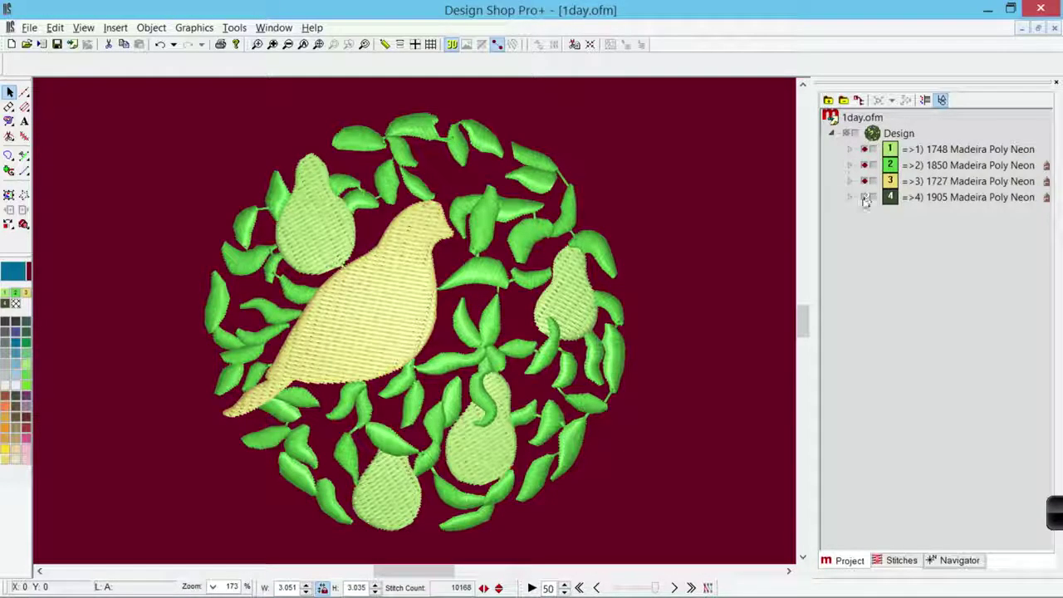
click(864, 197)
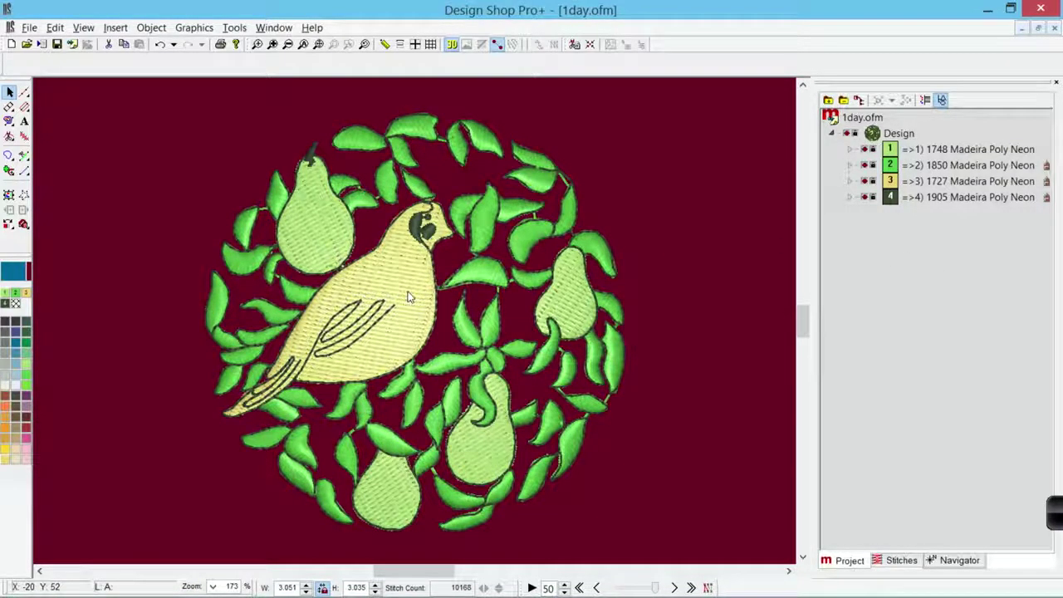
drag(131, 155, 613, 444)
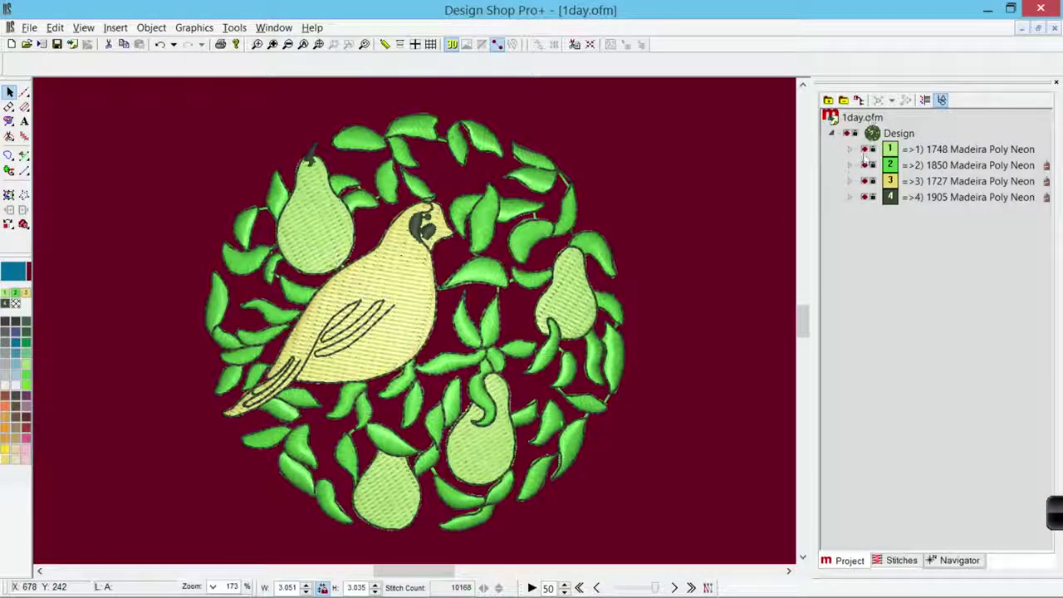
Try the Small and then the Large Tree Image Size for the project tree's thread icons.
right_click(944, 150)
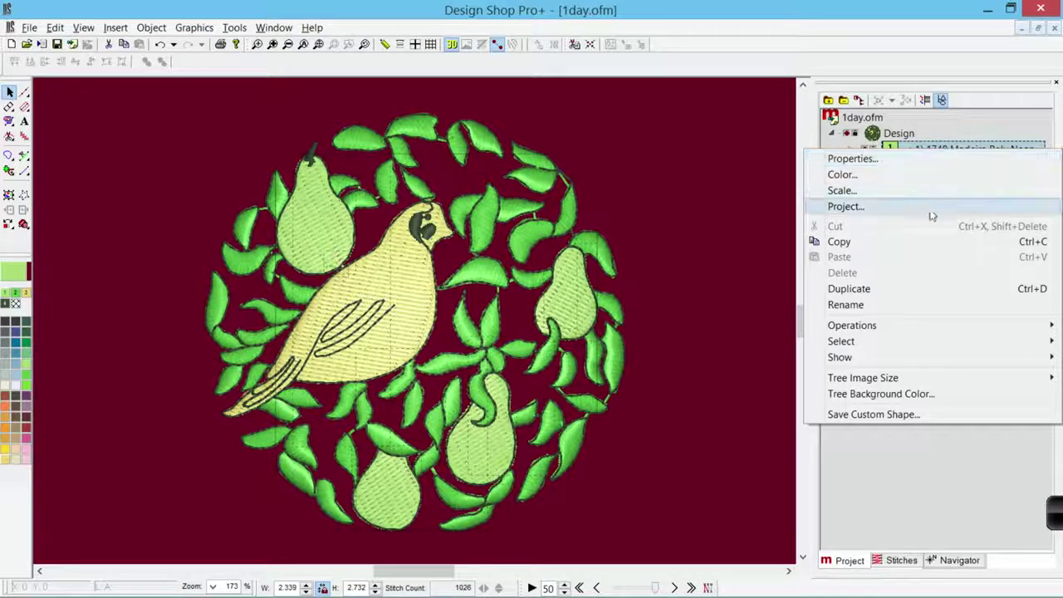
mouse_move(915, 383)
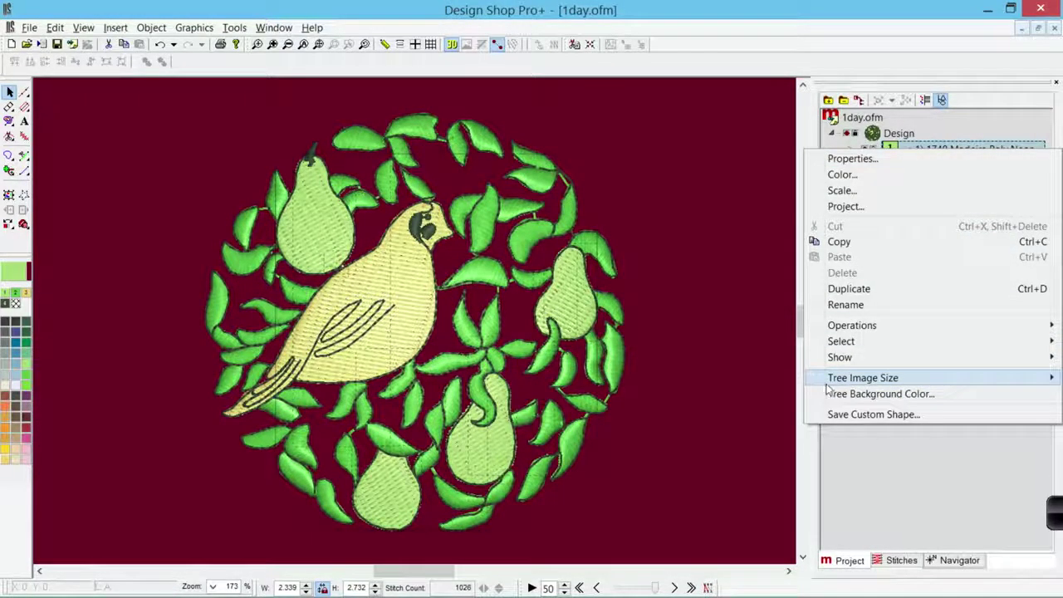
click(785, 379)
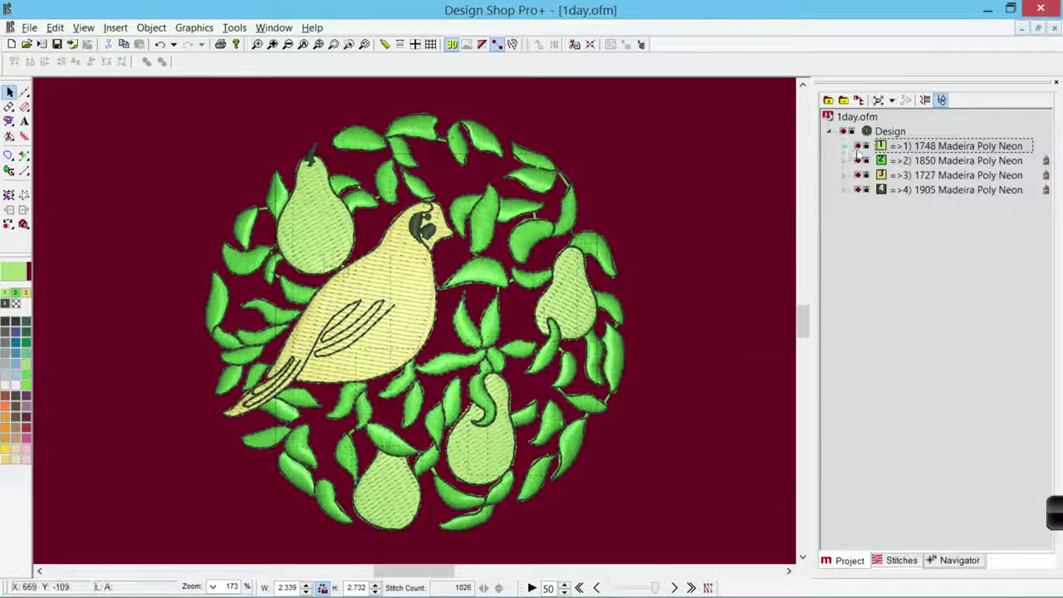
right_click(907, 147)
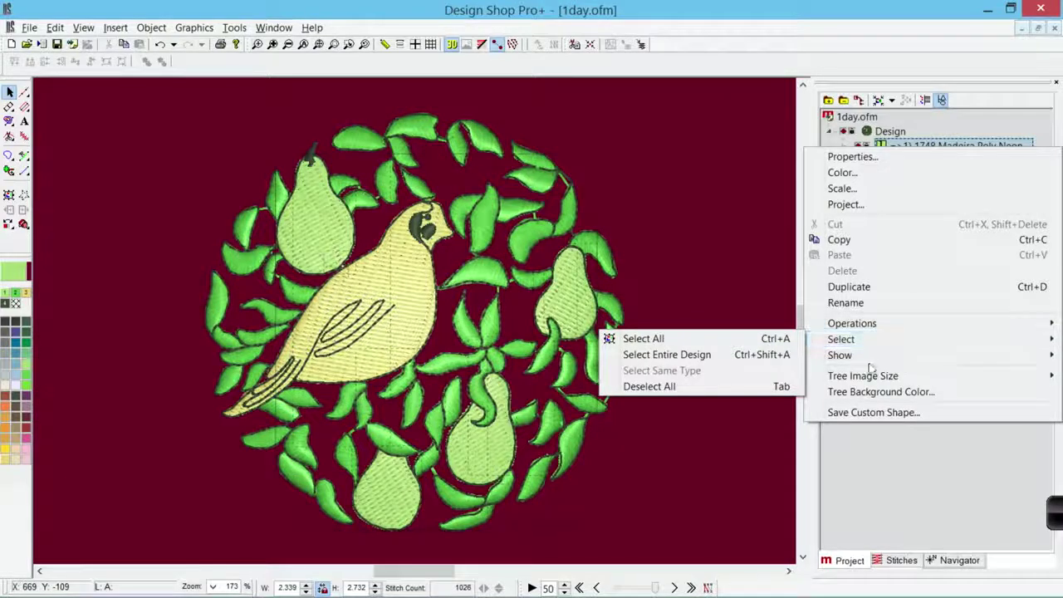
mouse_move(876, 378)
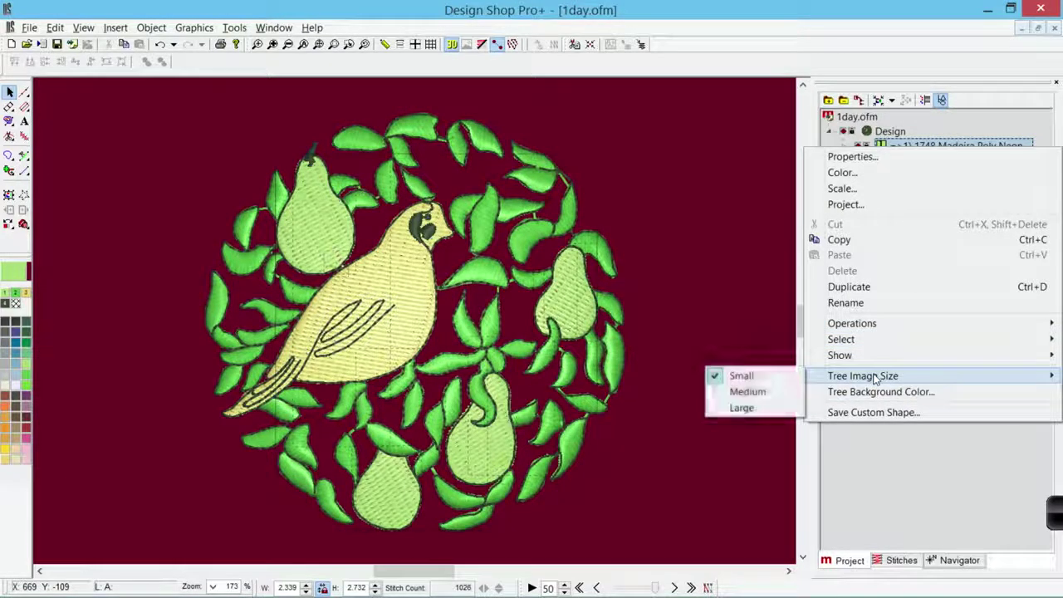
click(741, 408)
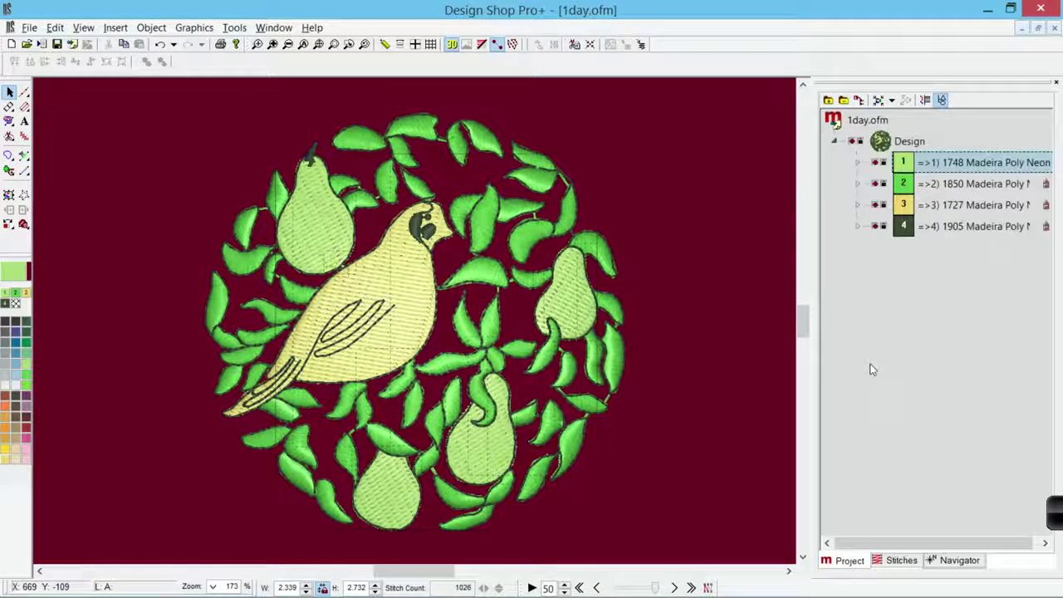
Settle on Medium tree icons, then select the whole design and deselect it.
right_click(905, 163)
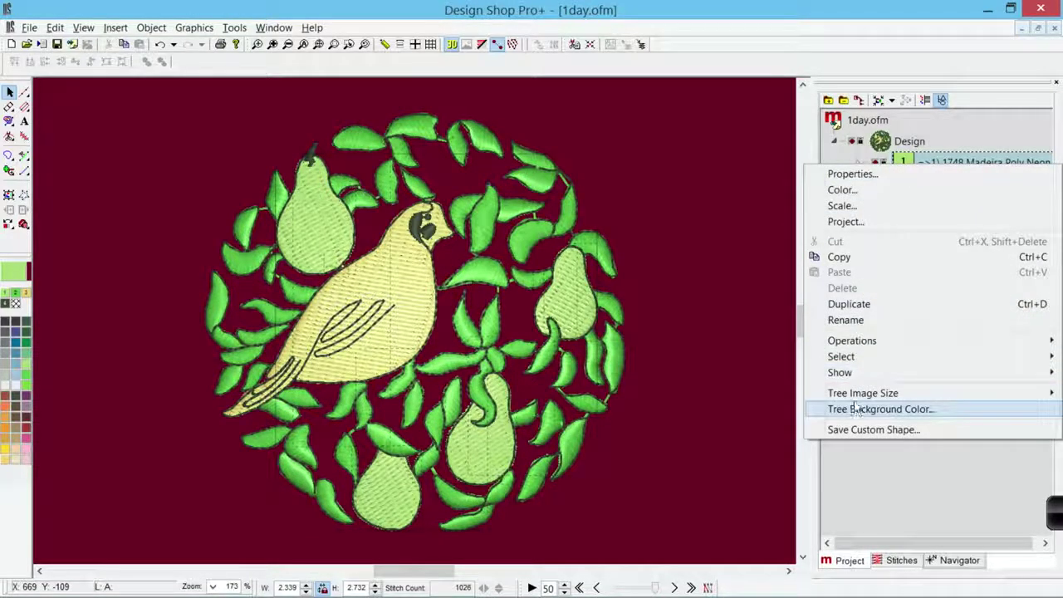
mouse_move(855, 404)
click(743, 408)
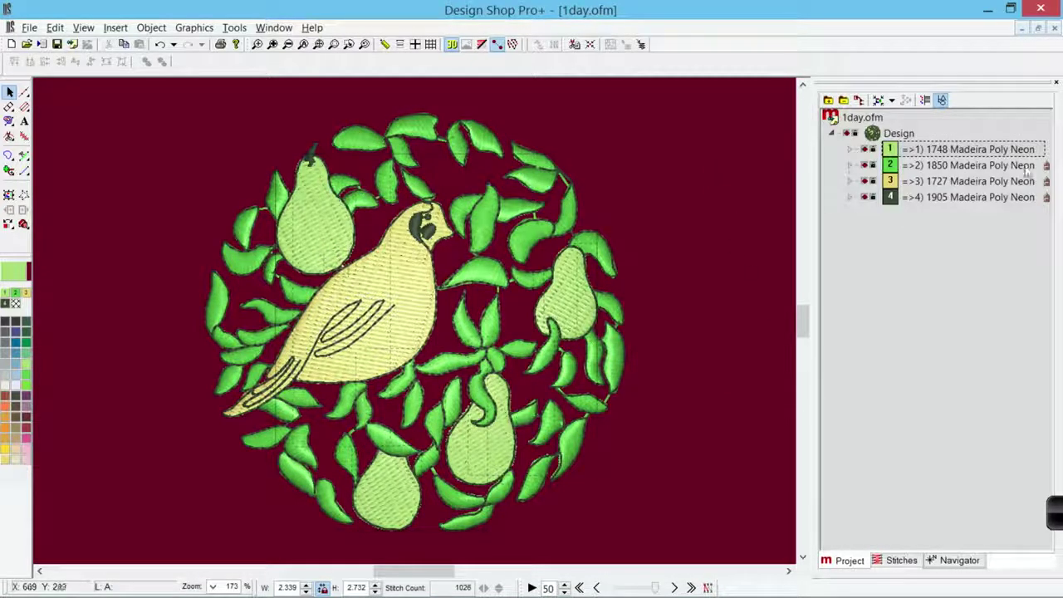
click(855, 135)
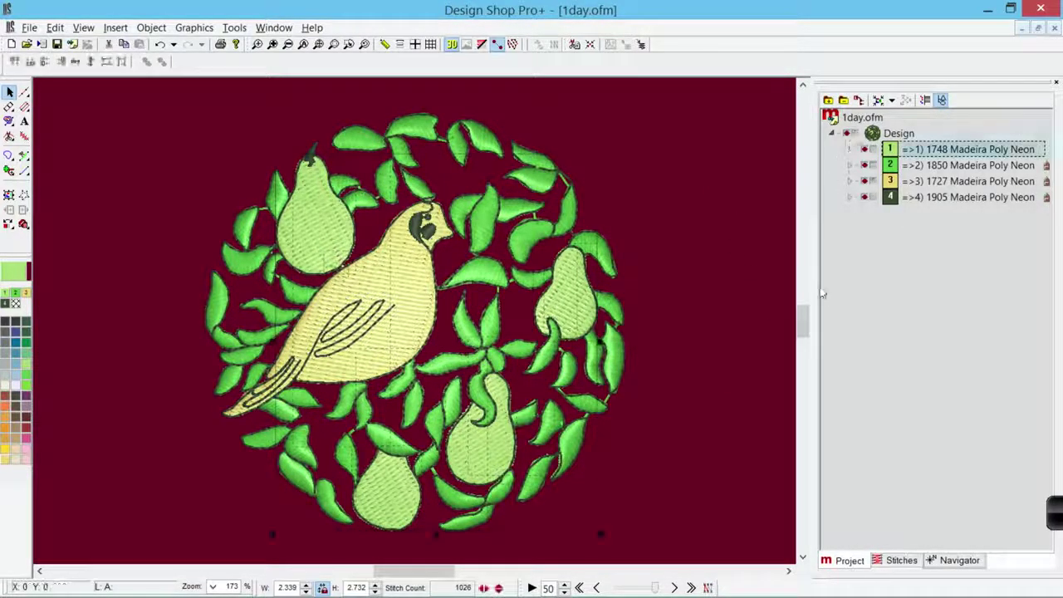
click(664, 175)
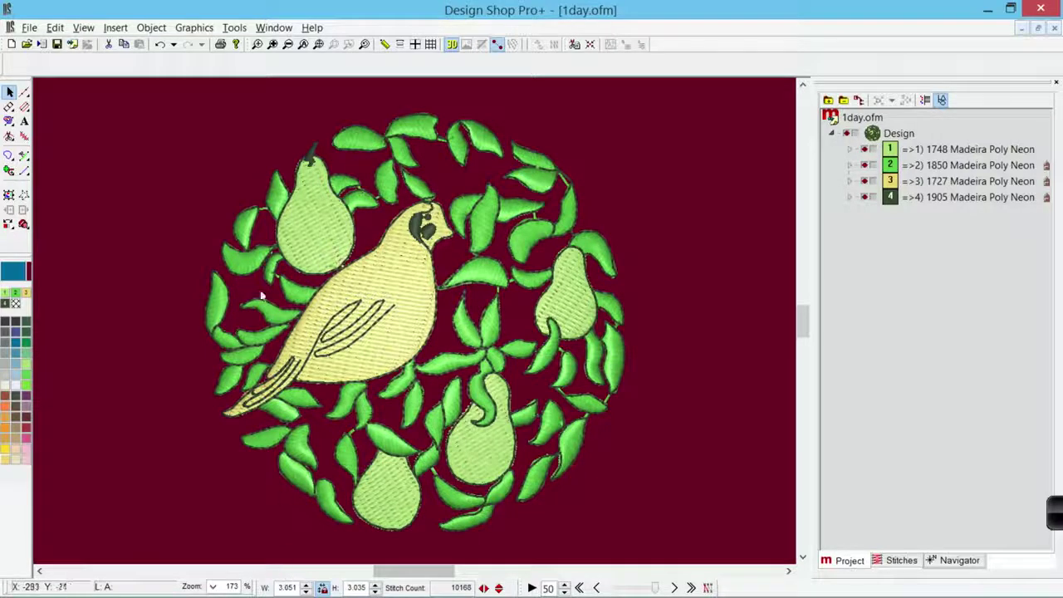
In Tools > Options, Measurement Units, set Design Size and Hoops to cm and apply.
click(235, 28)
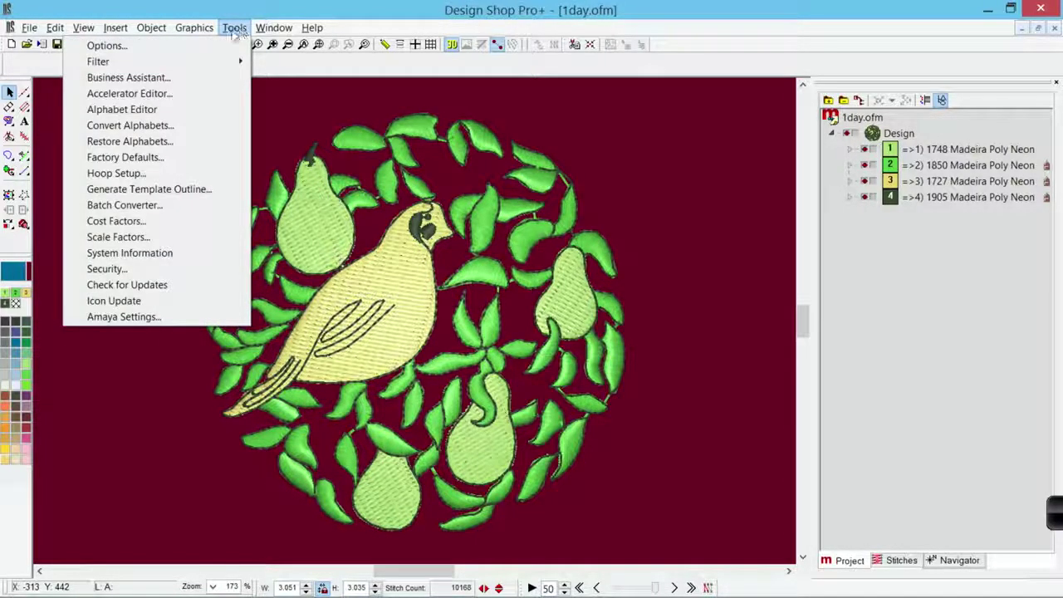
click(221, 45)
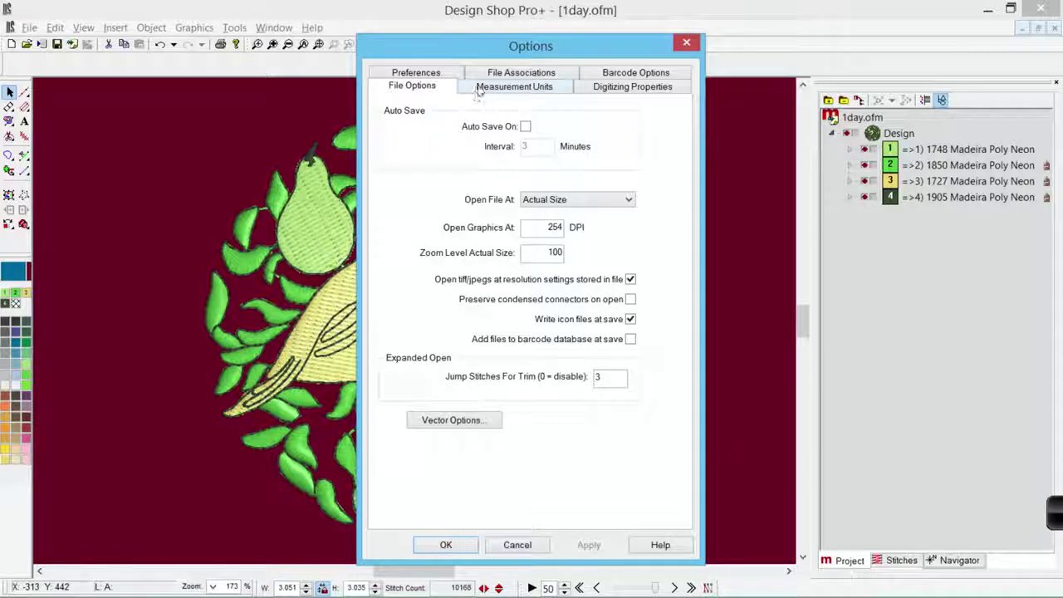
click(478, 92)
drag(577, 49, 640, 19)
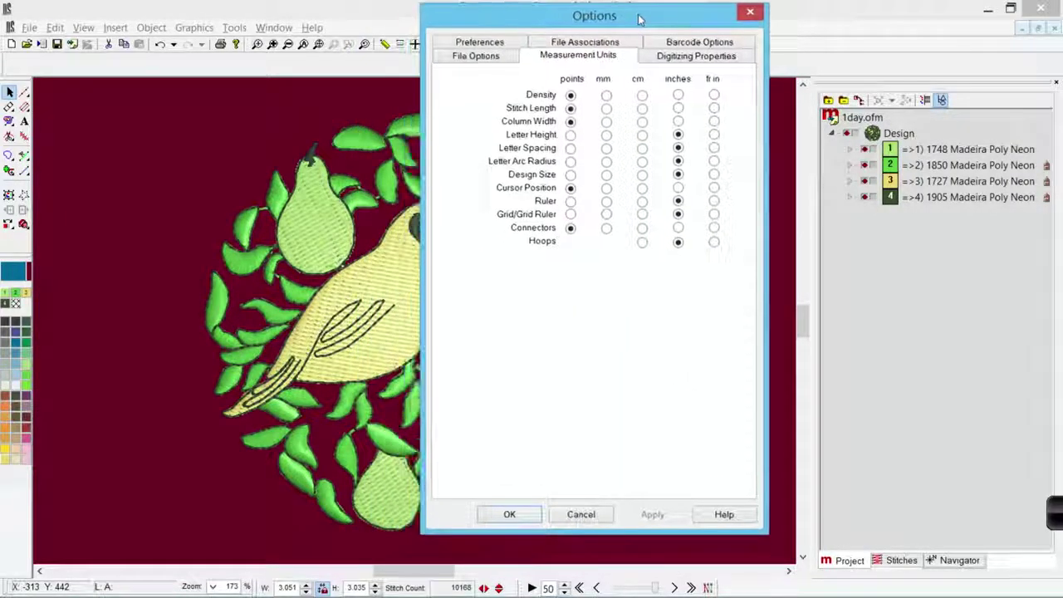
click(643, 176)
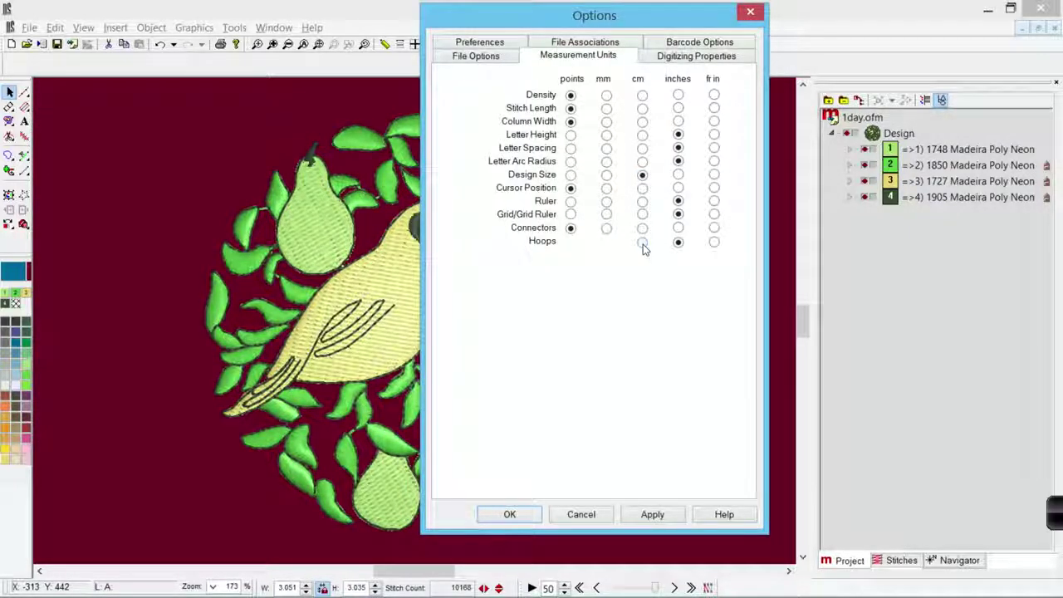
click(643, 243)
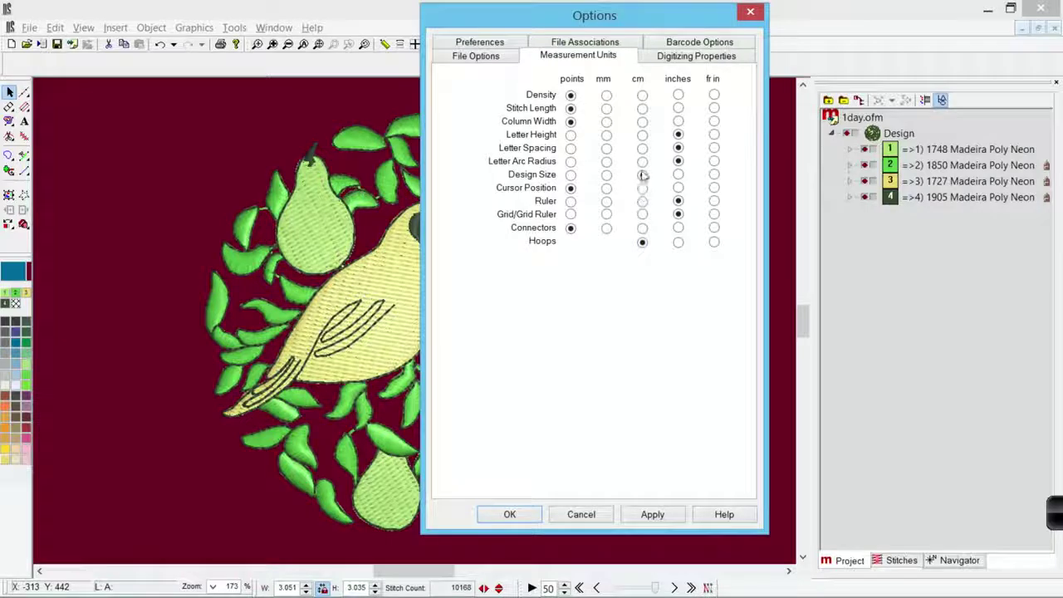
click(675, 515)
Close Options, select the bottom pear, then deselect to show the whole design at 7.75 × 7.71 cm.
click(509, 515)
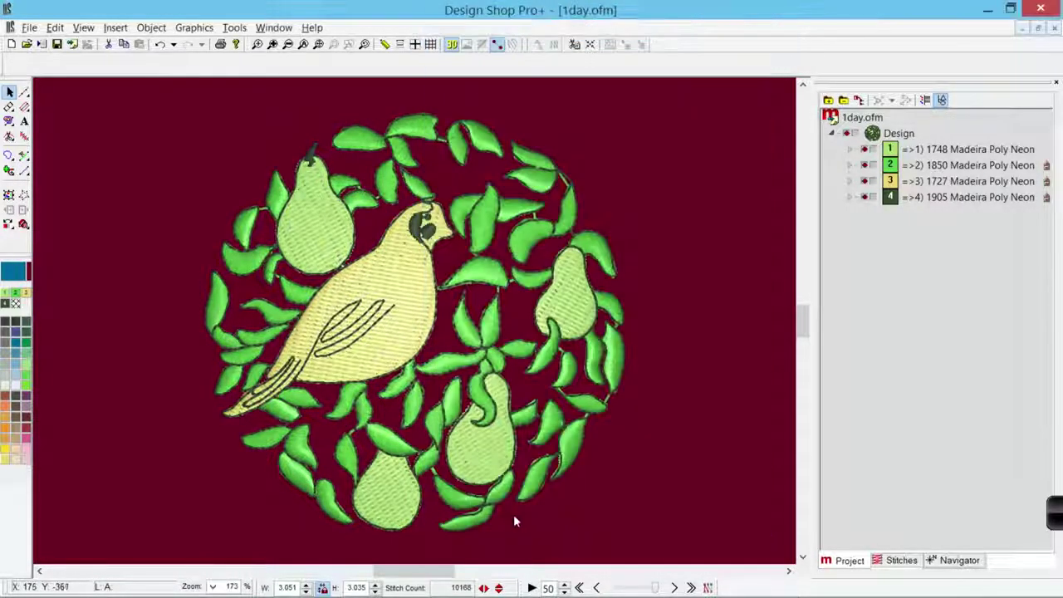
click(397, 515)
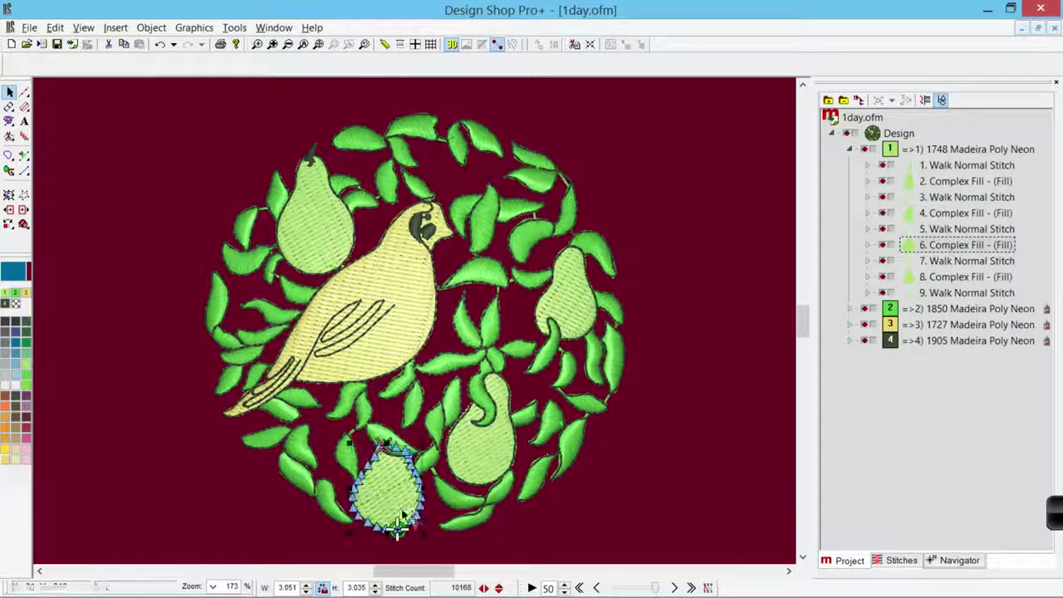
click(620, 489)
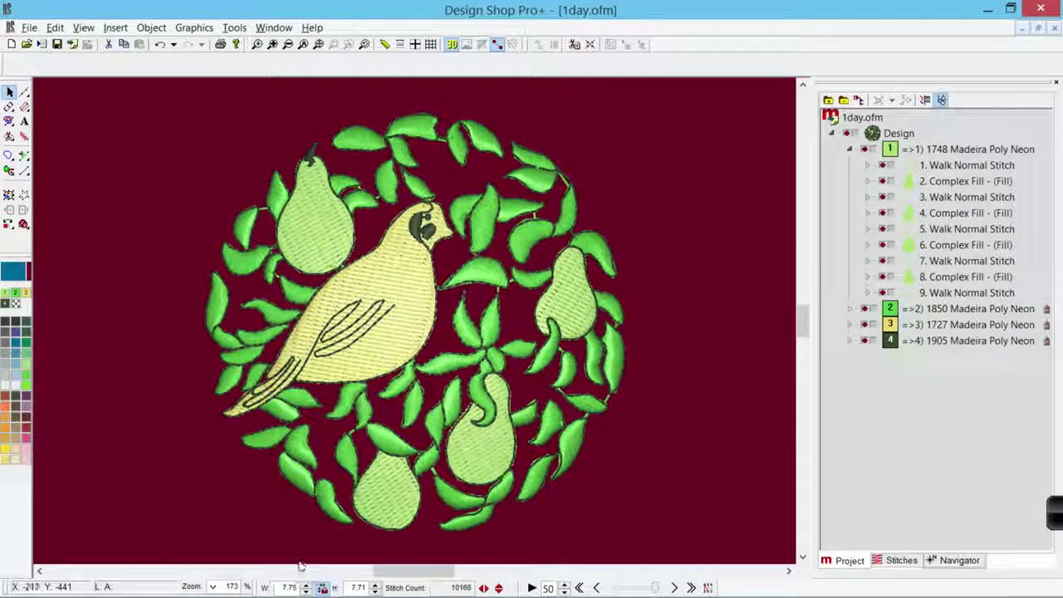